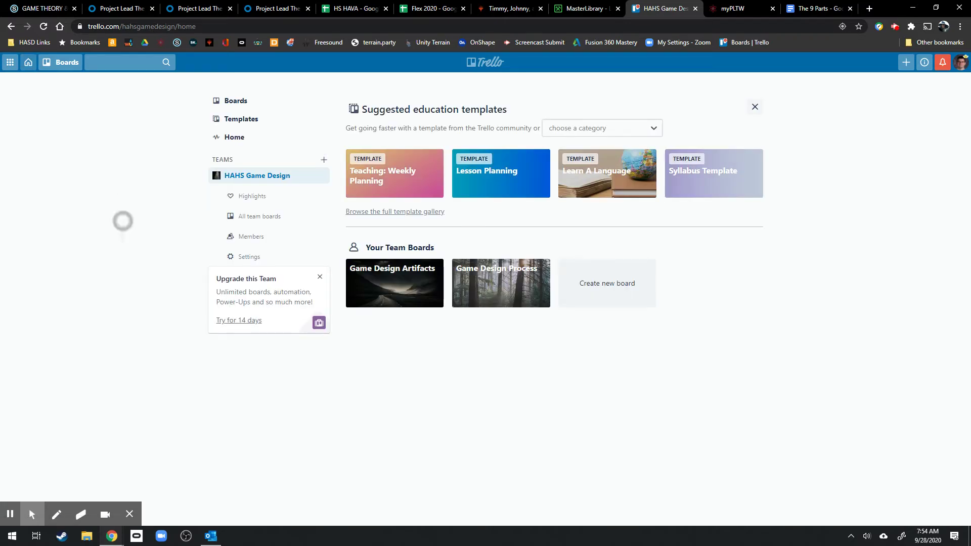
On the Personal Design Artifacts board, start a card in Snippets, Trinkets, and Daydreams titled "Board game w/ asymmetrical spaces"
left_click(230, 101)
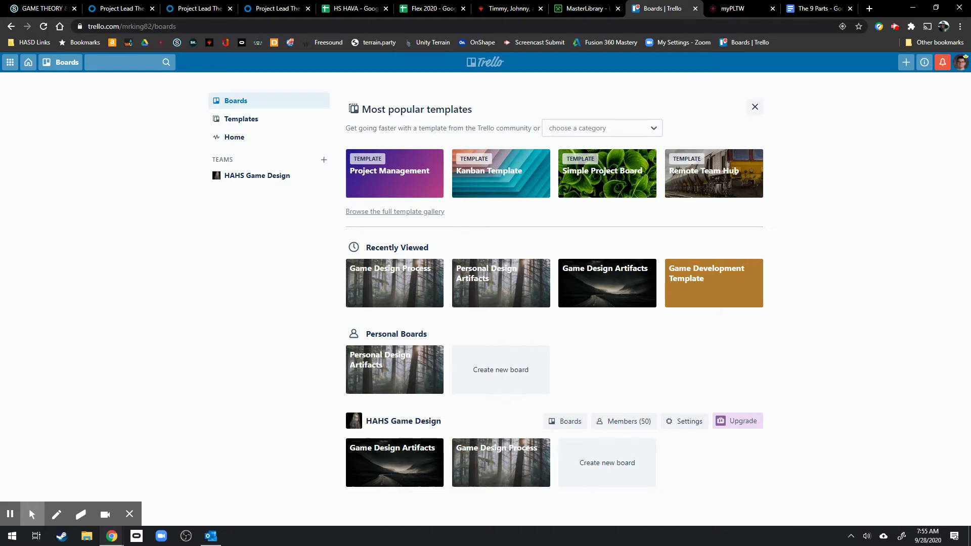
left_click(394, 370)
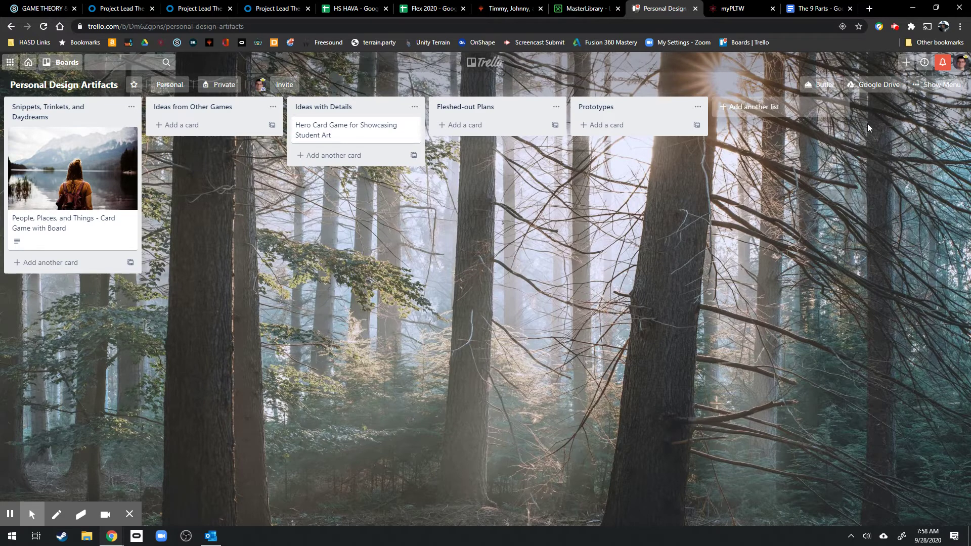
left_click(46, 263)
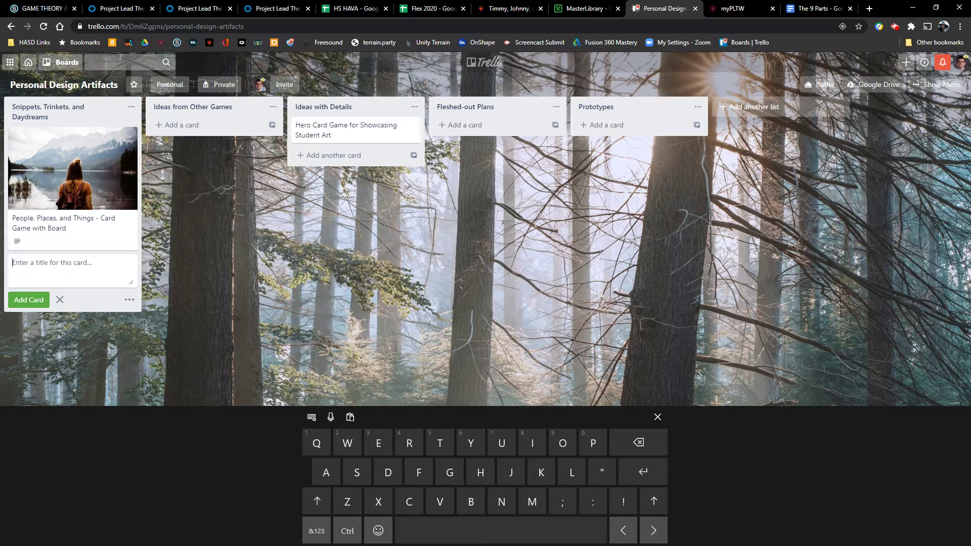
type("Board game")
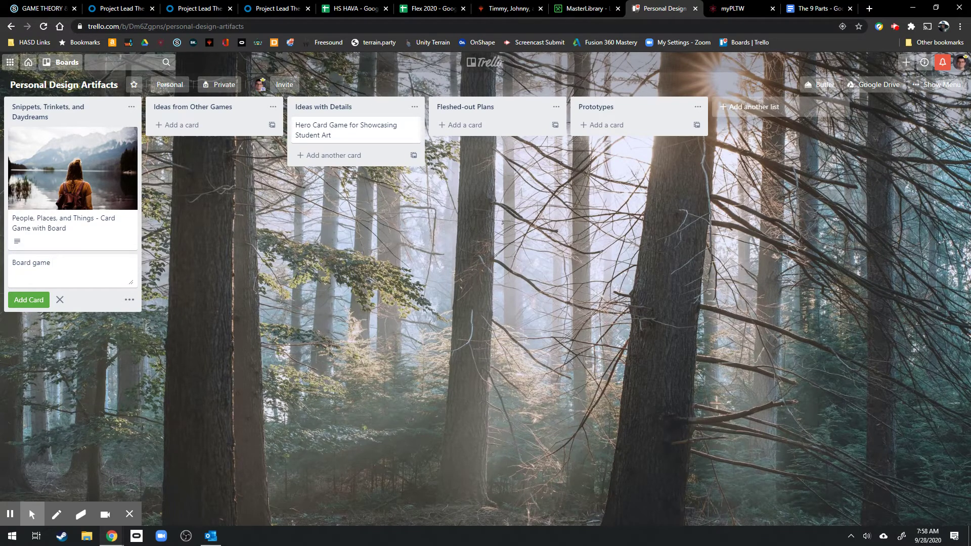
type(" w/ ")
type("assymetri")
type("cal ")
type("sapces")
key("BackSpace")
key("BackSpace")
key("BackSpace")
type("pace")
right_click(77, 263)
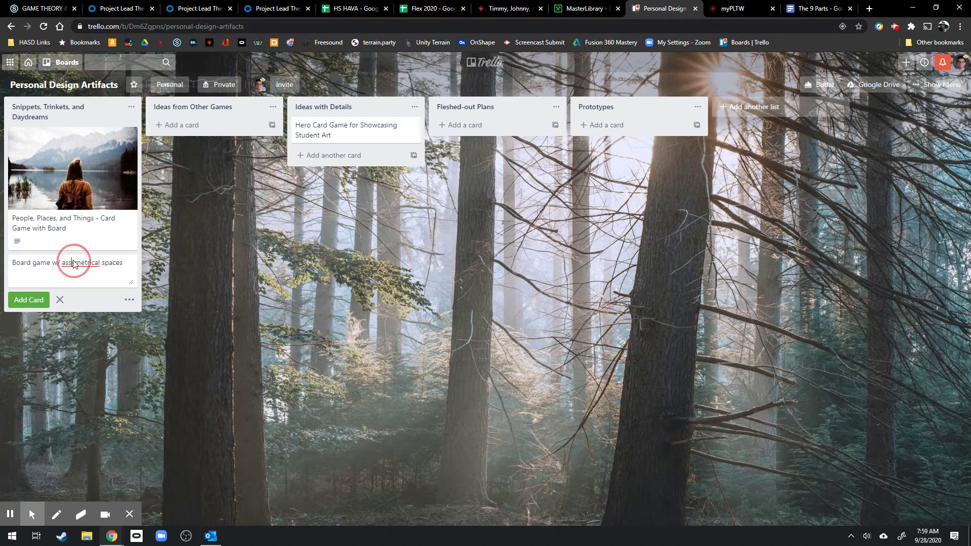
left_click(83, 270)
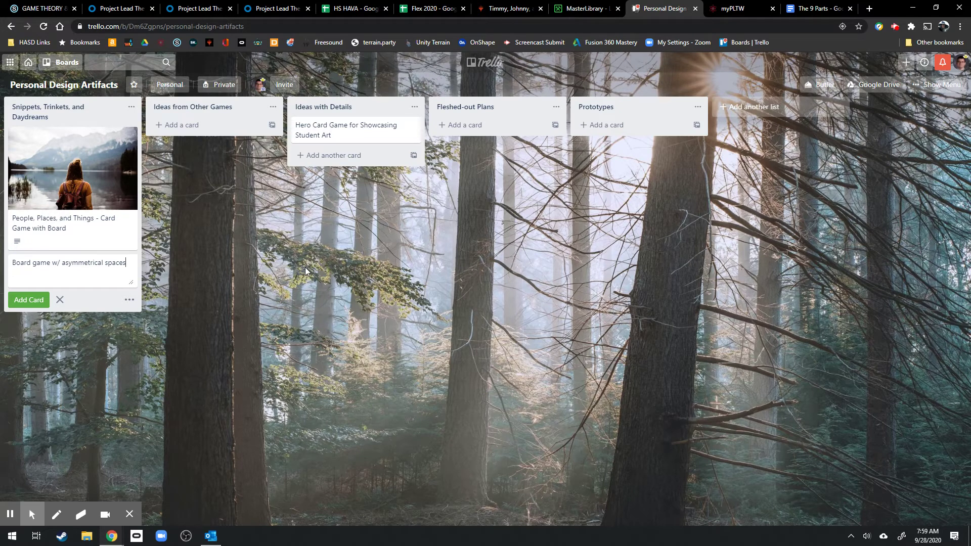
Extend the new card's title with "& a discovery mechanic" and add the card to the list
type("& a disc")
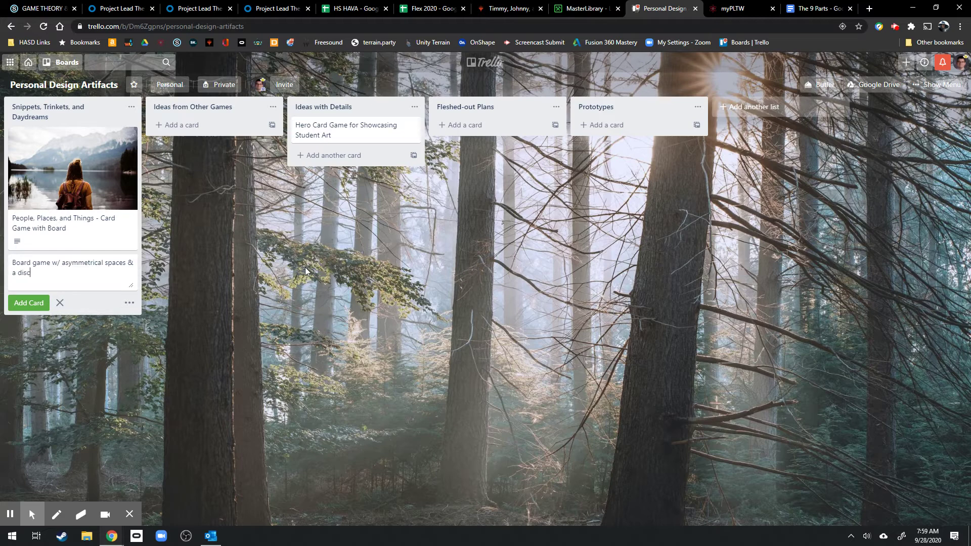
type("orvery mechanic")
right_click(21, 269)
left_click(48, 278)
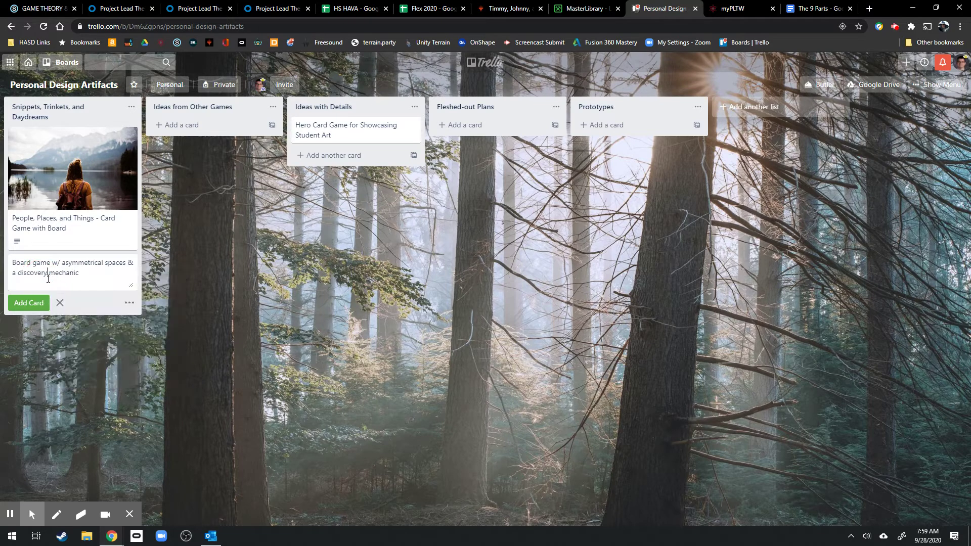
left_click(85, 274)
left_click(314, 260)
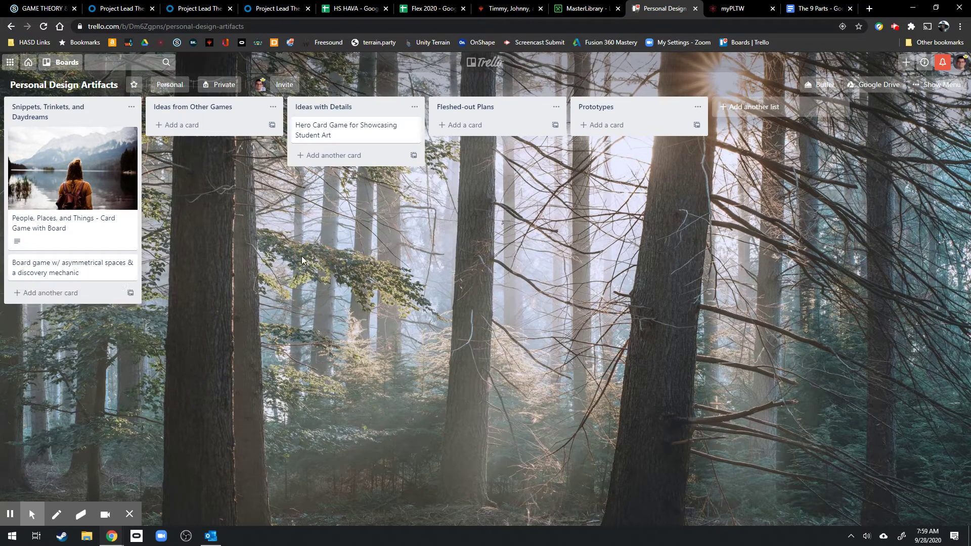
Open the asymmetrical spaces board game card and name the green label "Map Games"
left_click(109, 275)
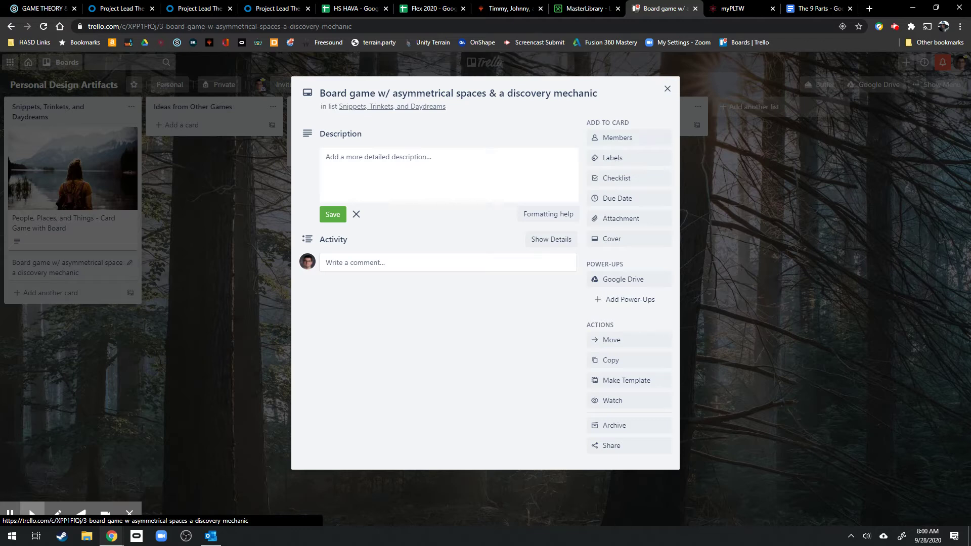
left_click(611, 159)
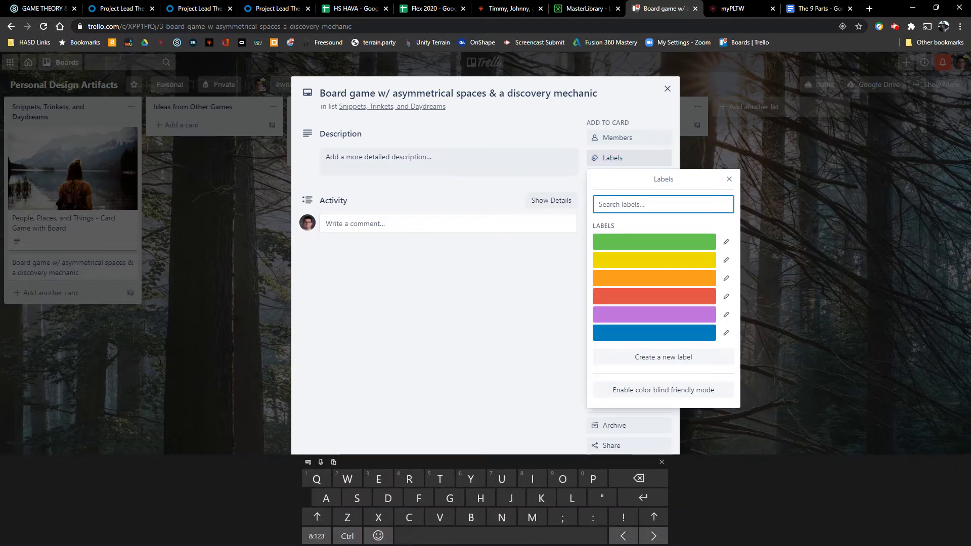
left_click(726, 241)
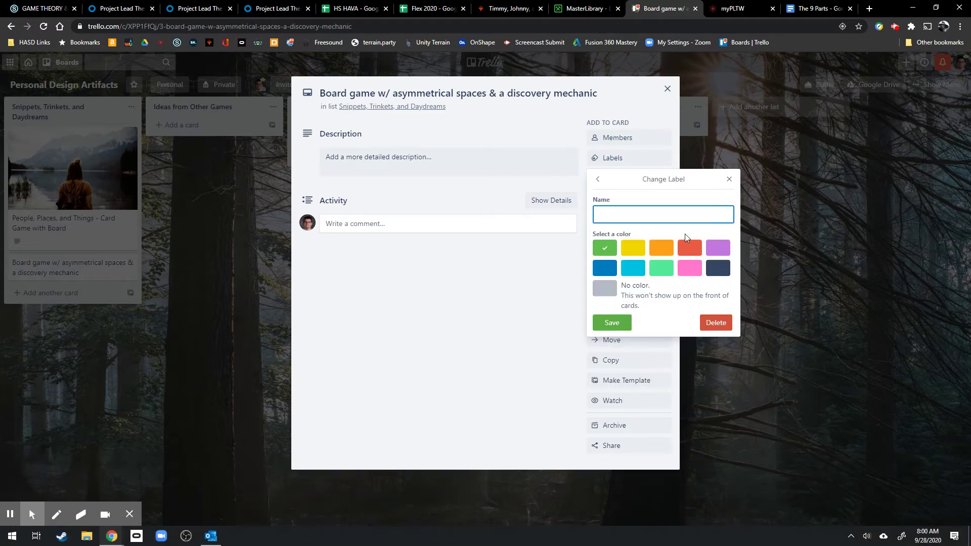
type("Games")
key("BackSpace")
key("BackSpace")
key("BackSpace")
key("BackSpace")
key("BackSpace")
type("Map Games")
left_click(603, 324)
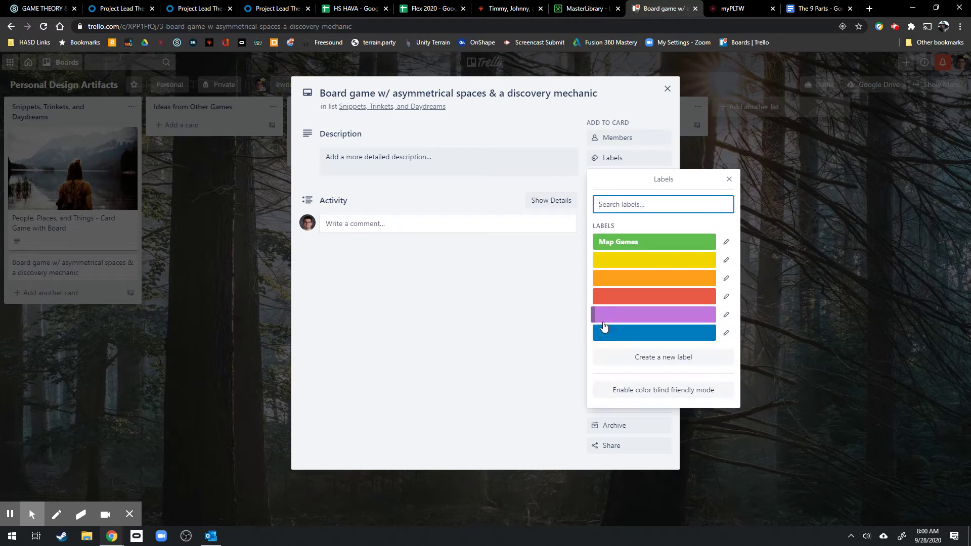
Name the yellow label "Card Games" and close the label editor
left_click(726, 260)
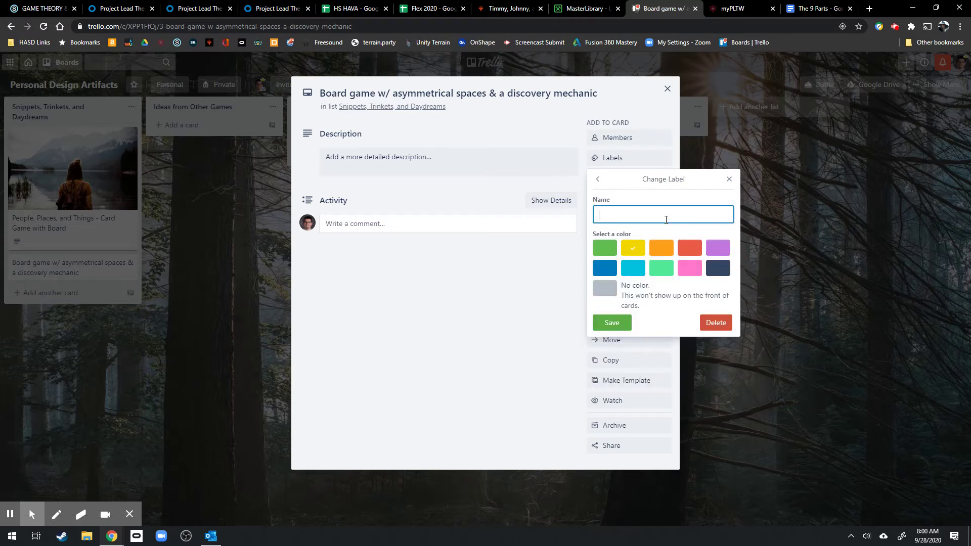
type("Card Games")
left_click(608, 324)
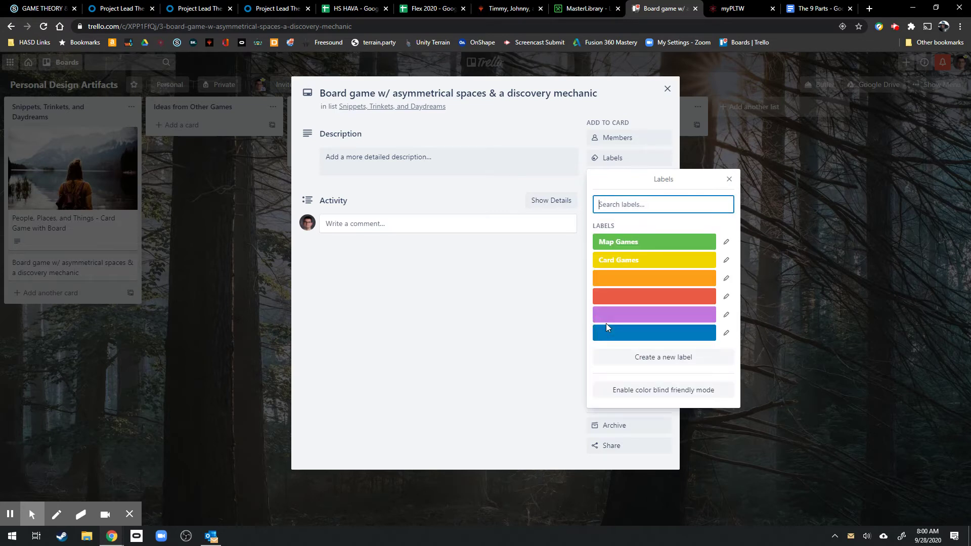
left_click(381, 281)
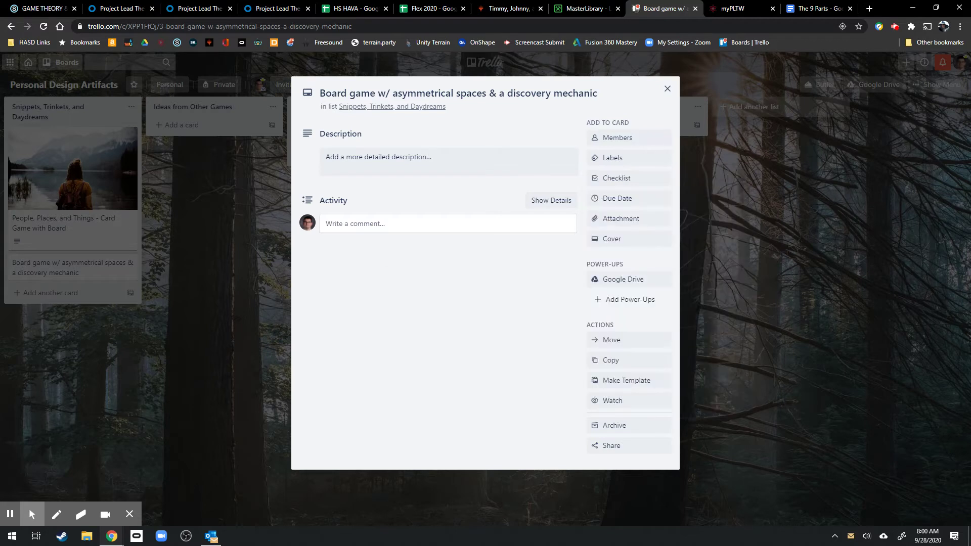
Apply the green Map Games label to the board game card
left_click(612, 158)
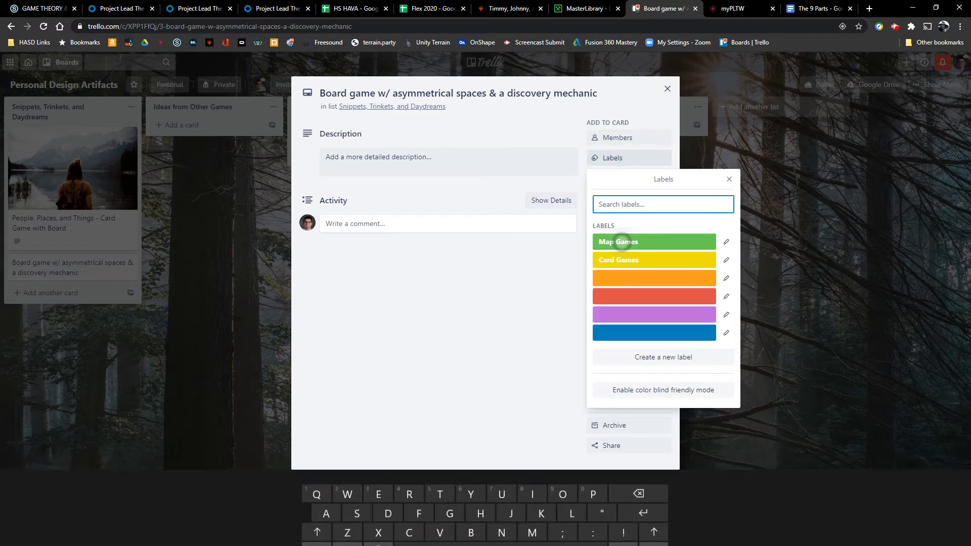
left_click(613, 241)
left_click(435, 324)
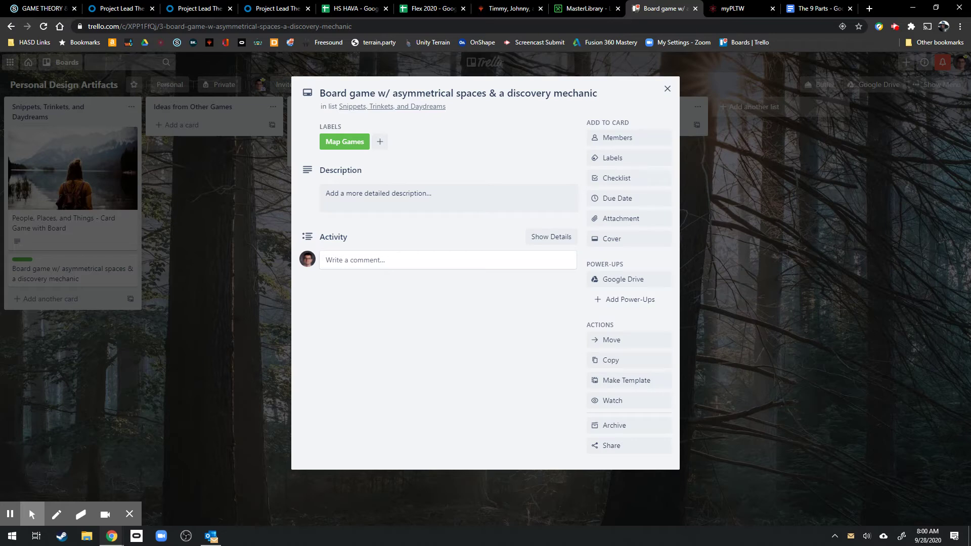
Add a checklist with the default title to the card and give it the item "Research art for board"
left_click(617, 178)
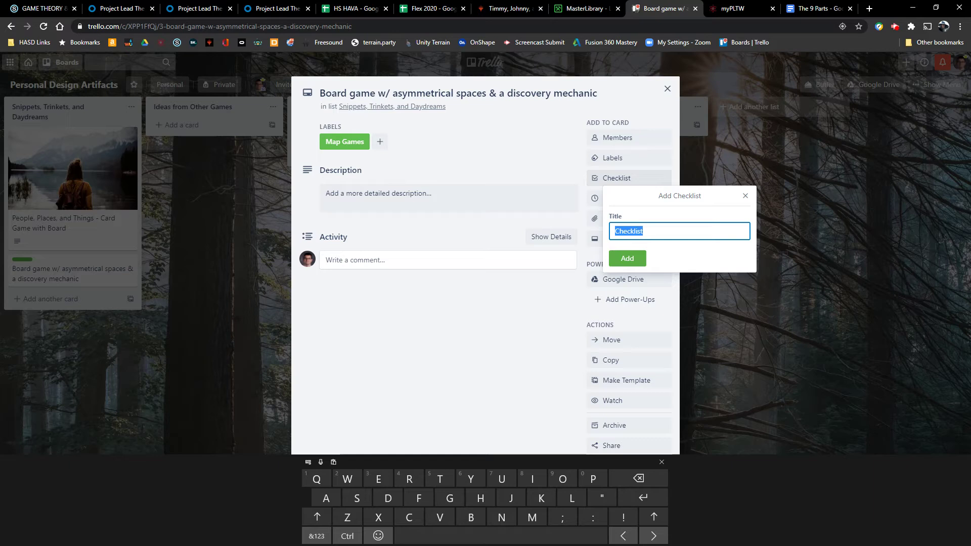
left_click(627, 258)
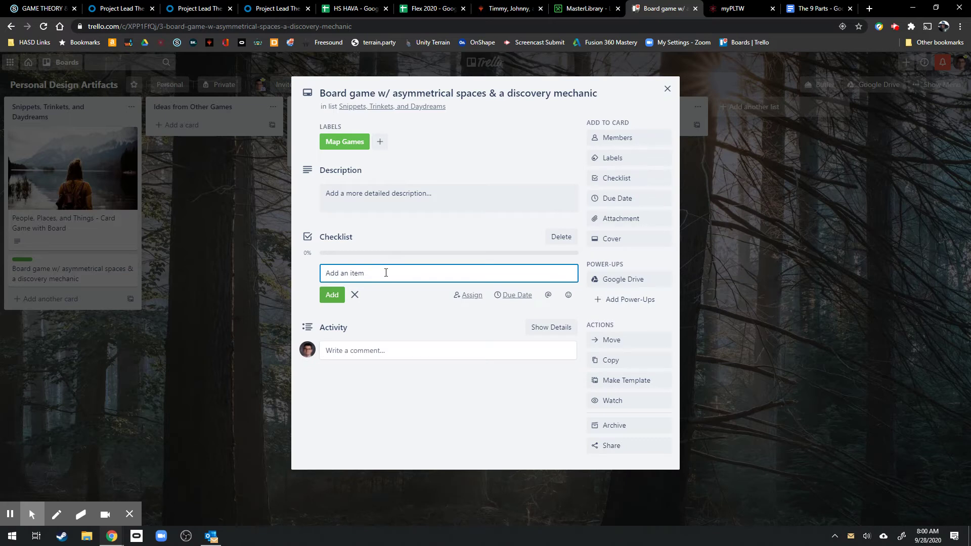
type("Reseach")
key("BackSpace")
type("rch art for board")
left_click(389, 325)
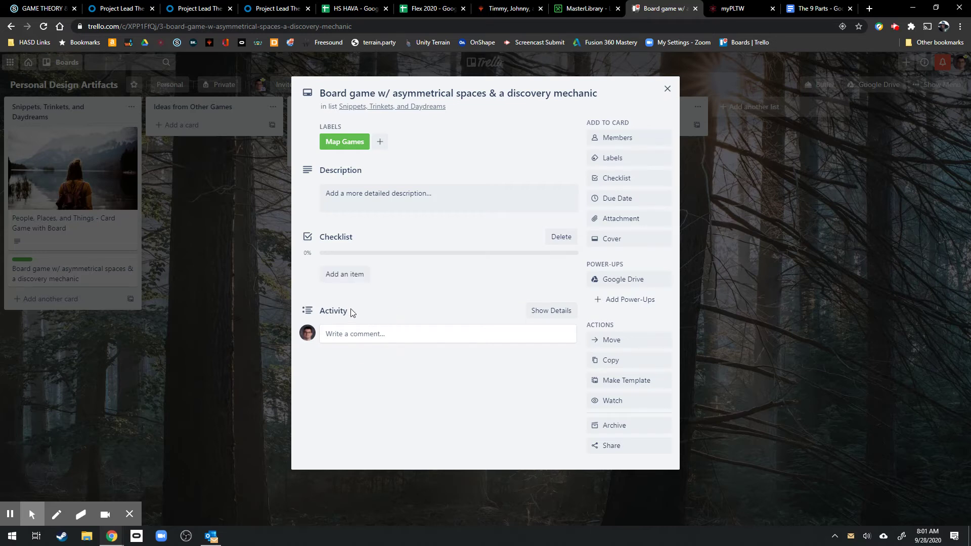
left_click(362, 272)
left_click(332, 308)
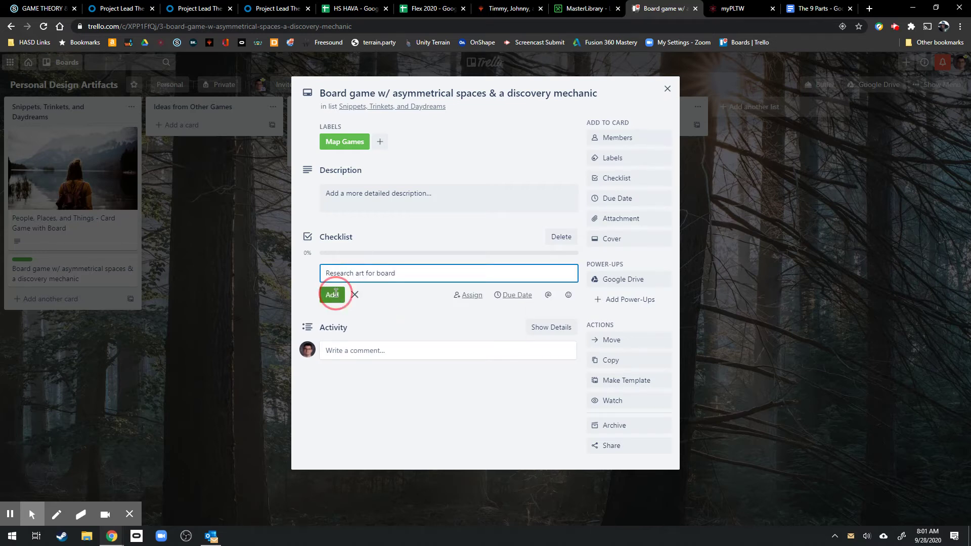
left_click(364, 293)
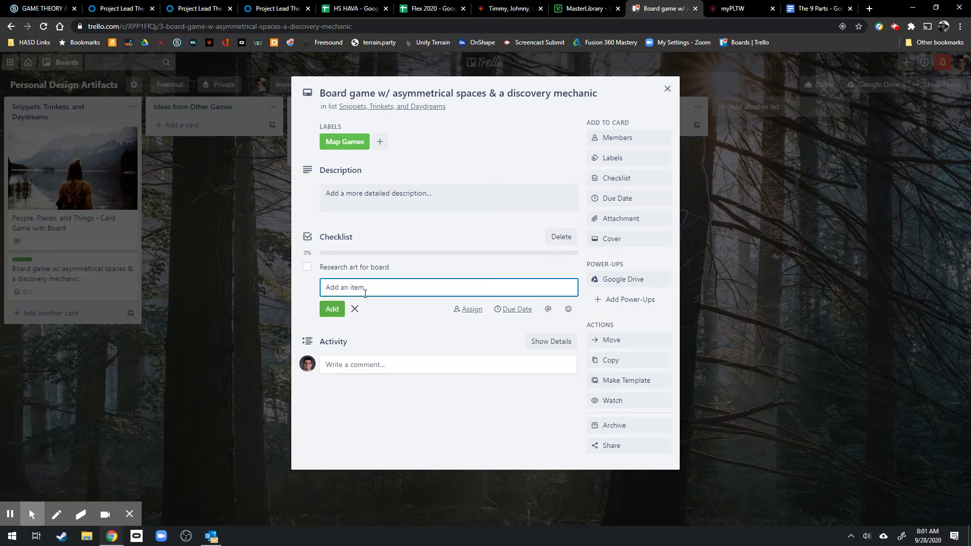
Add a second checklist item, "Look up exploration and discovery mech.", and finish adding items
type("Look up exploration and discovery mech.")
left_click(332, 309)
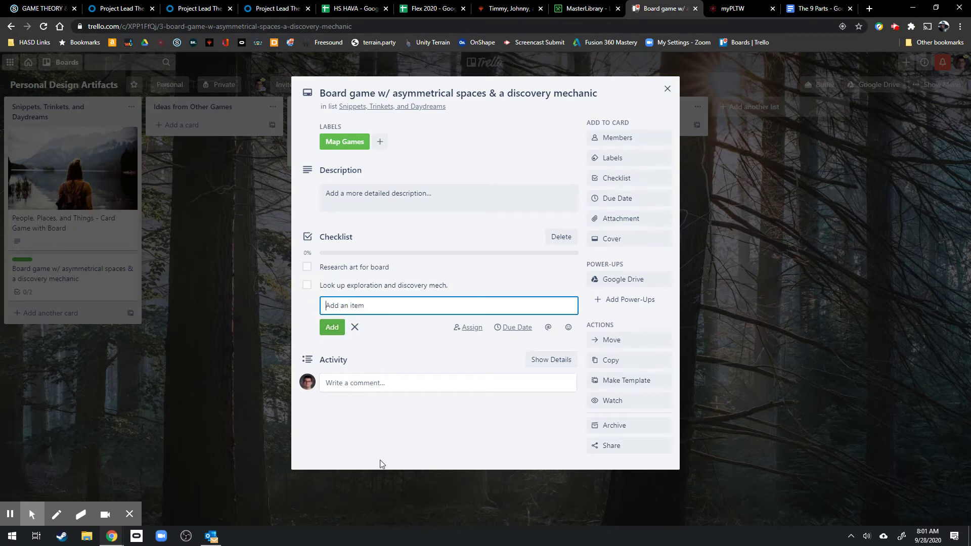
left_click(390, 440)
Mark both checklist items as complete and clear both completion marks again
left_click(306, 268)
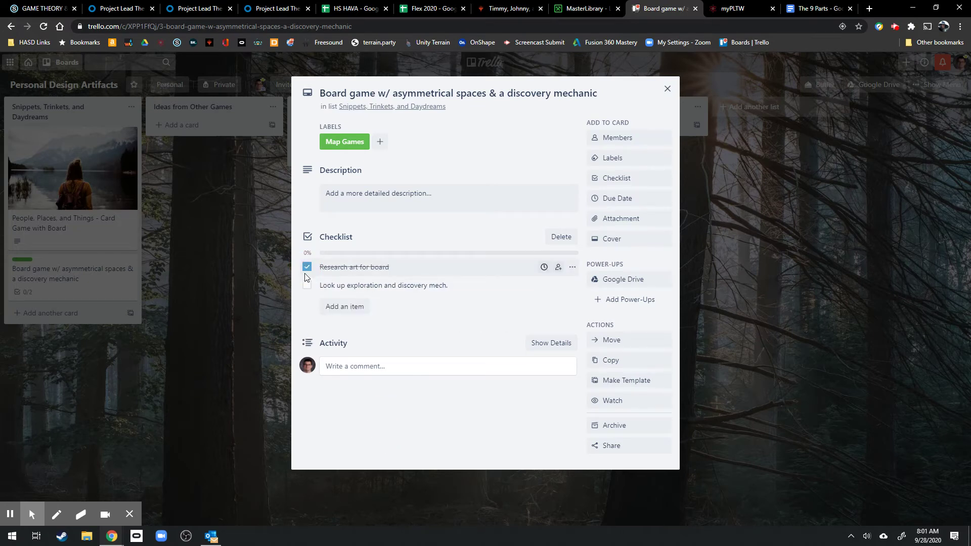
left_click(305, 284)
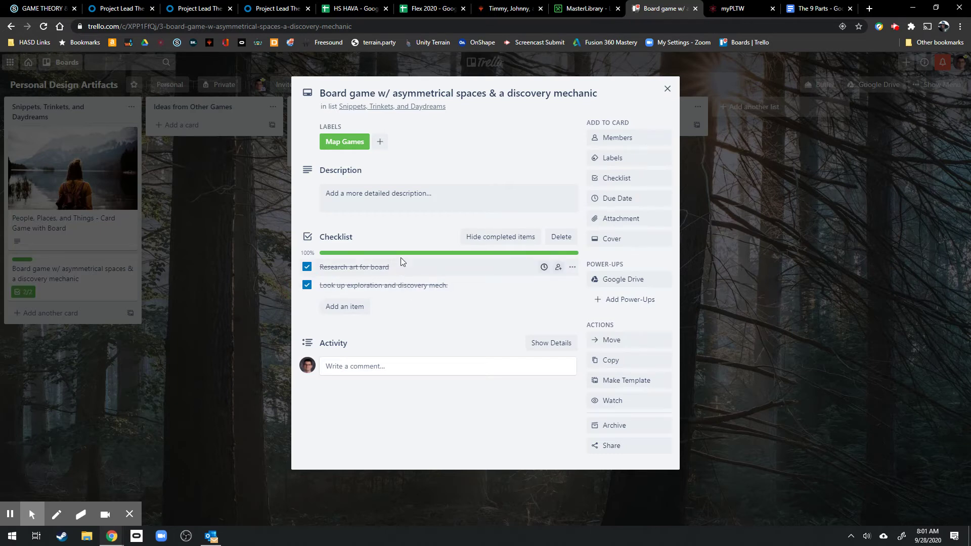
left_click(307, 267)
left_click(307, 285)
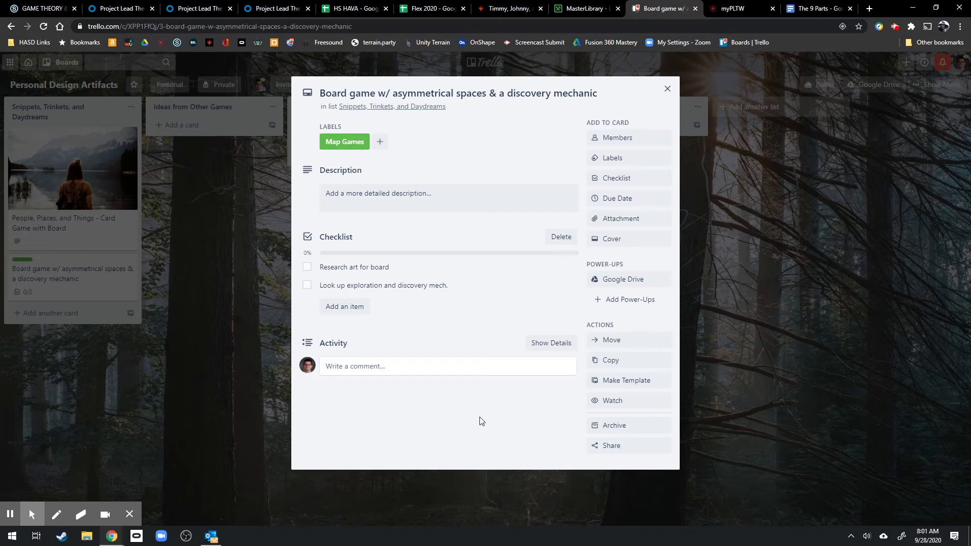
Mark the "Research art for board" item as complete and close the card
left_click(307, 267)
key("Escape")
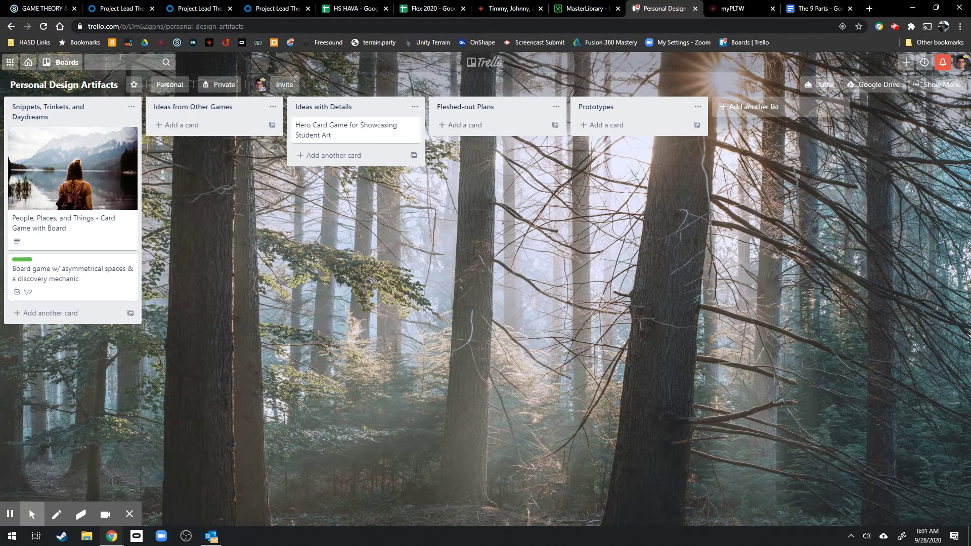
View the description and cover of the People, Places, and Things card, and close it
left_click(43, 163)
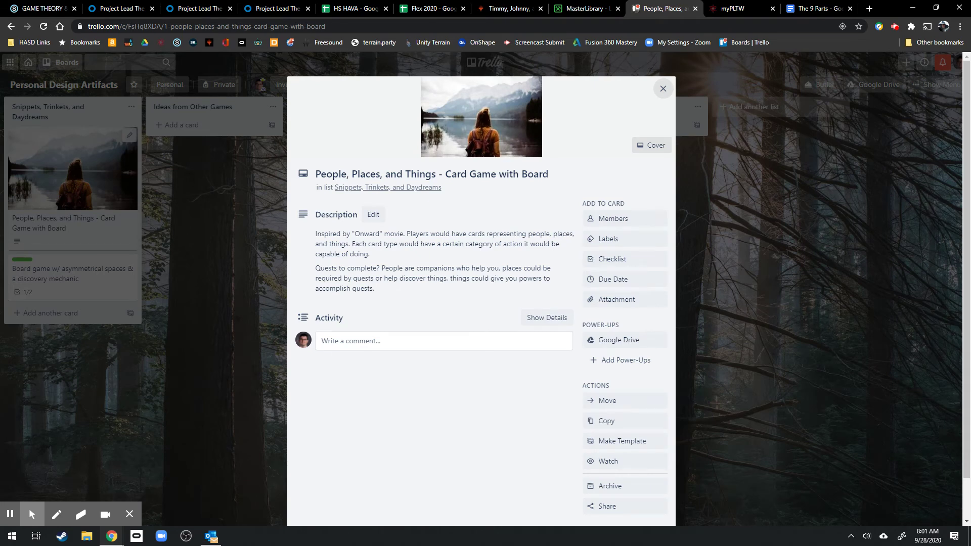
left_click(197, 212)
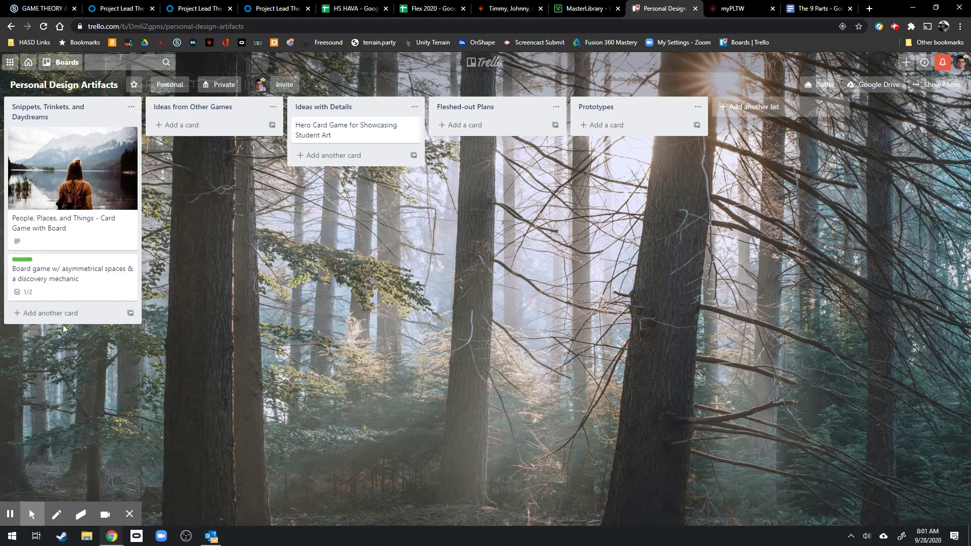
Move the board game card to Ideas with Details and return it to Snippets, Trinkets, and Daydreams
left_click_drag(65, 271, 354, 167)
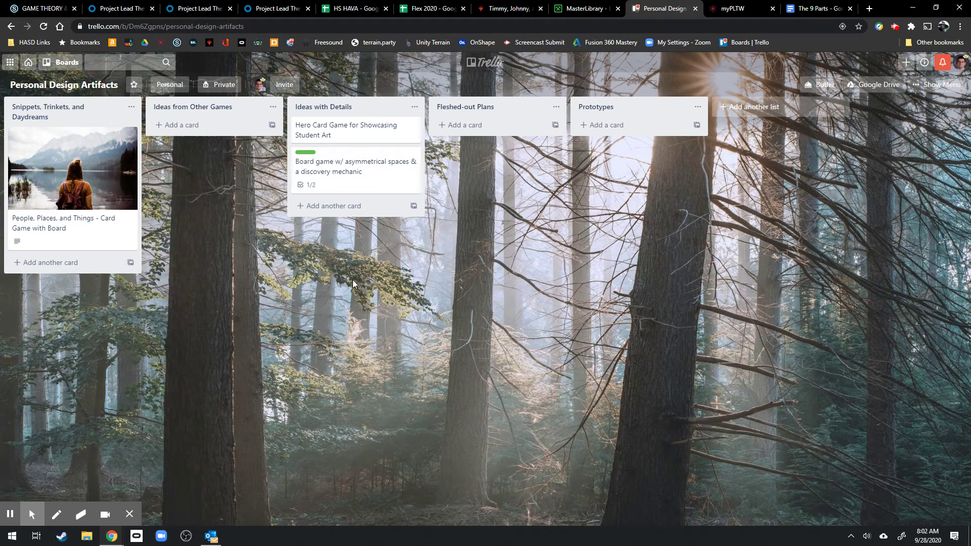
left_click_drag(341, 180, 192, 277)
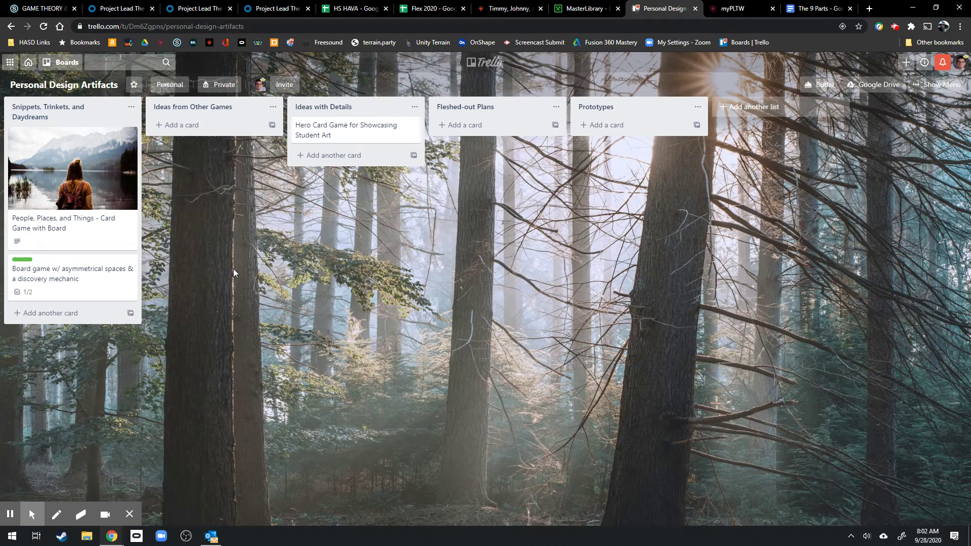
Return to the boards overview and open the HAHS Game Design team's Game Design Artifacts board
left_click(60, 62)
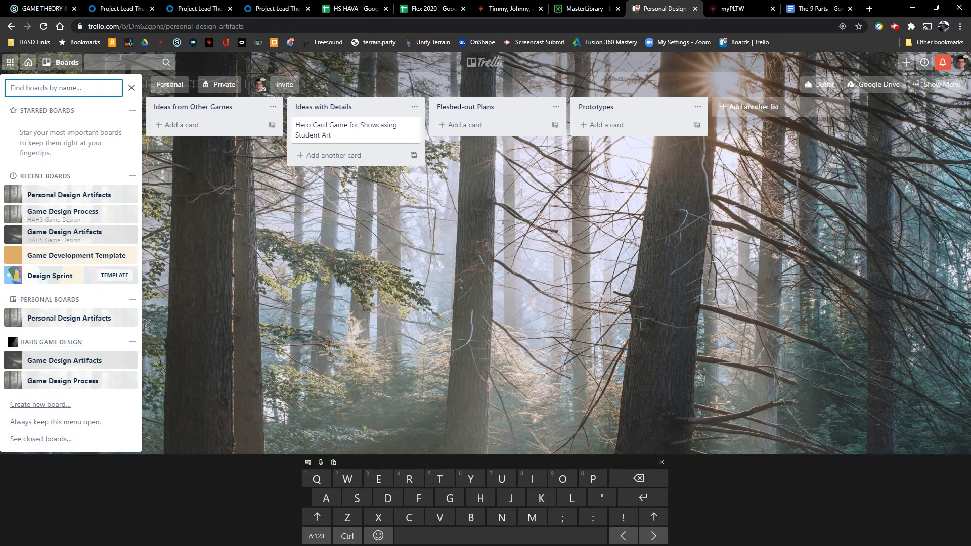
left_click(29, 62)
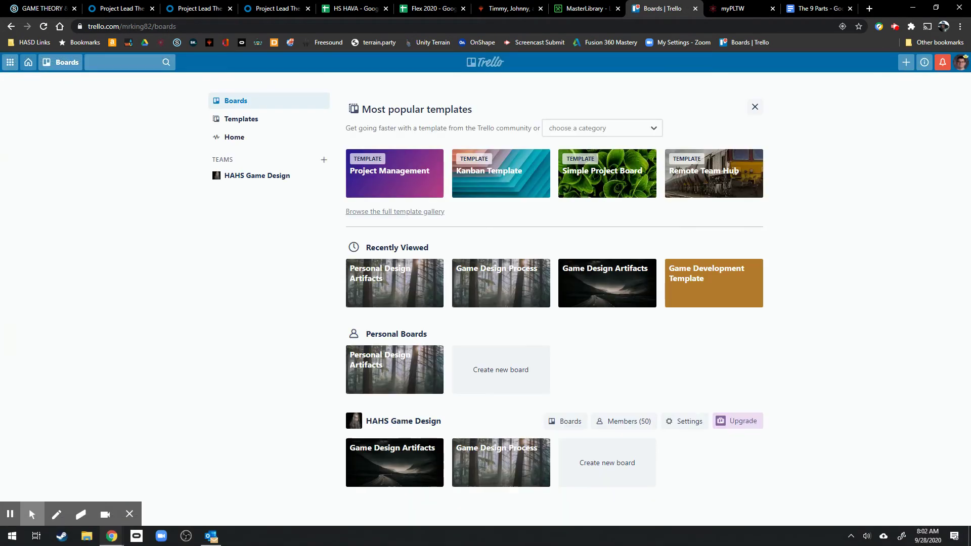
left_click(407, 468)
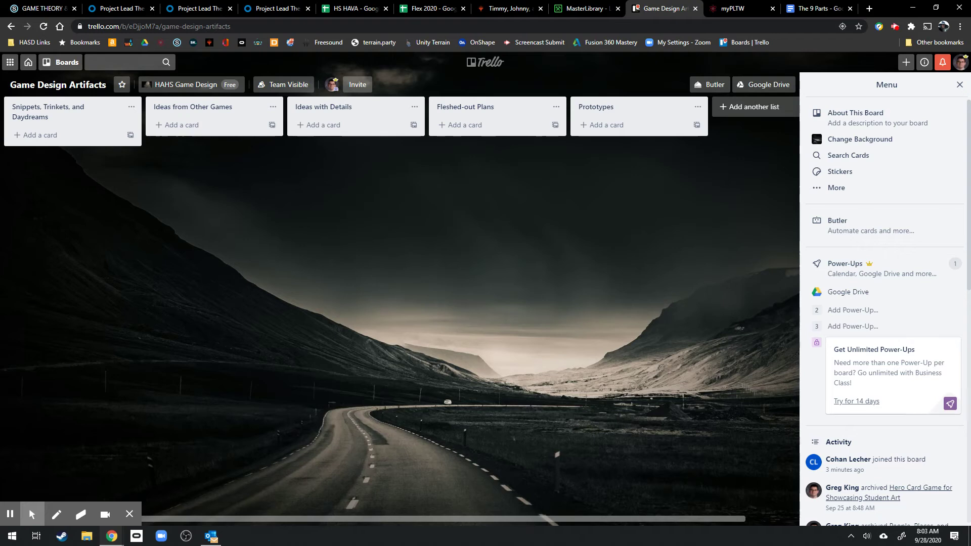
View the Copy Board form for the Game Design Artifacts board and dismiss it without entering a title
left_click(960, 85)
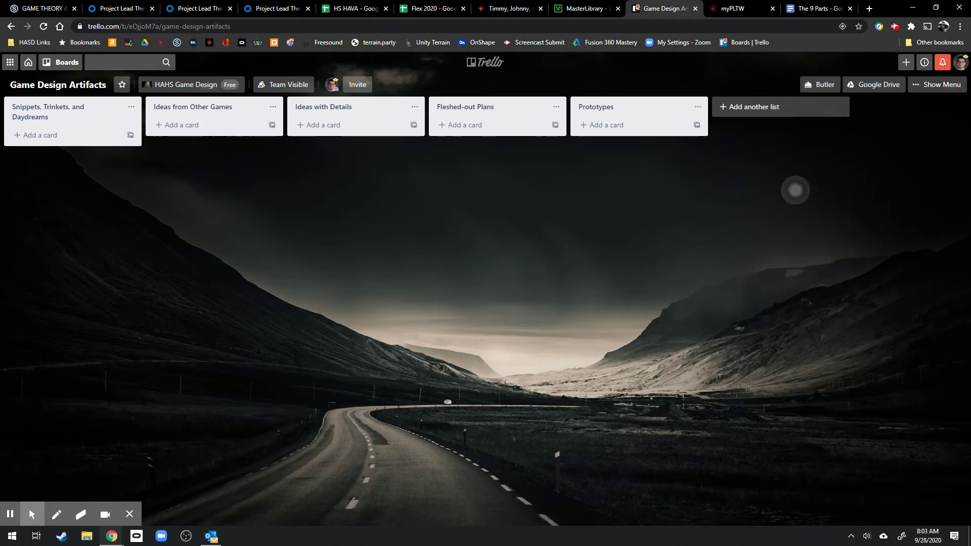
double_click(795, 191)
left_click(935, 84)
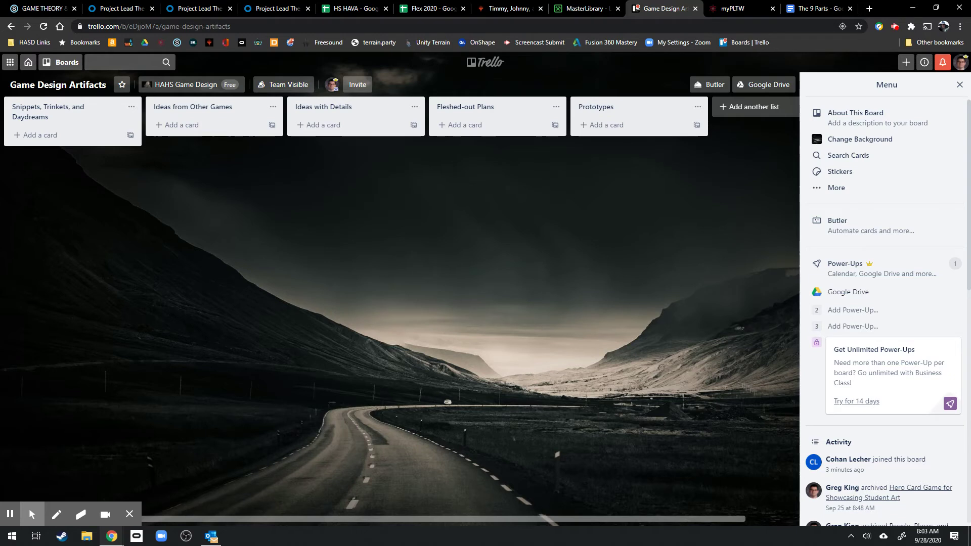
left_click(836, 188)
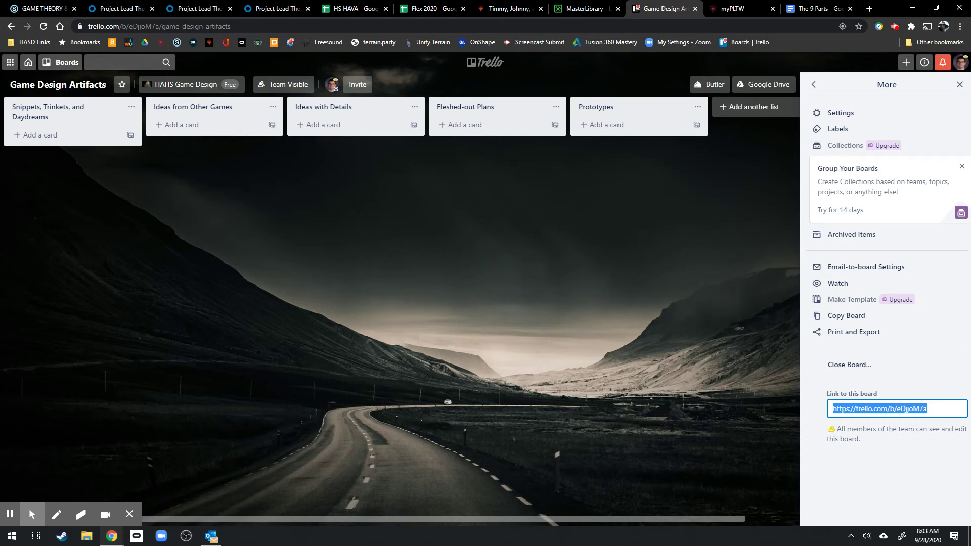
left_click(834, 314)
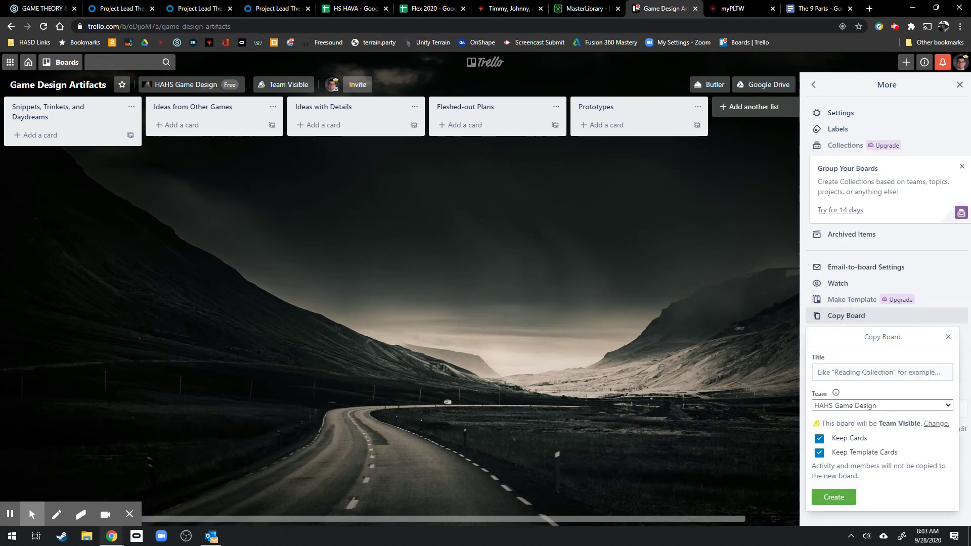
left_click(826, 373)
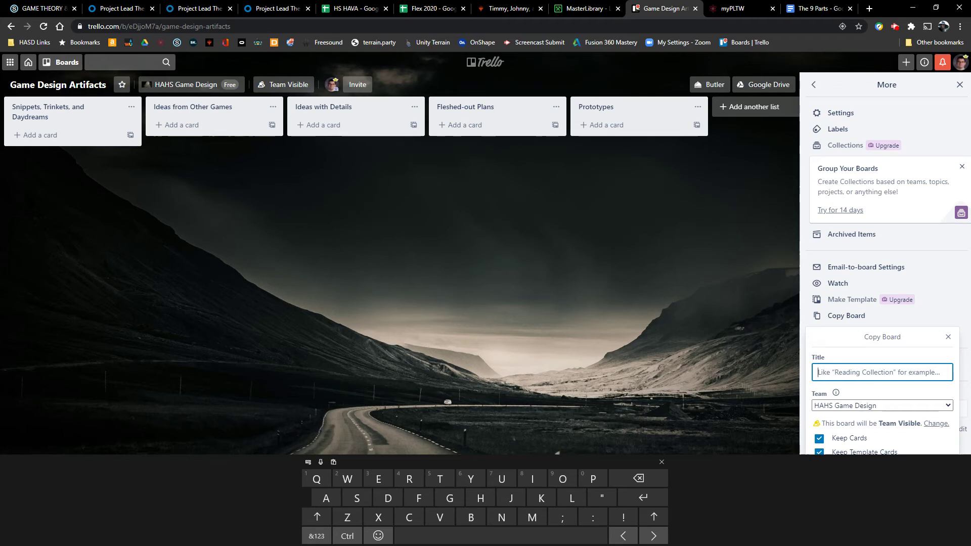
key("Escape")
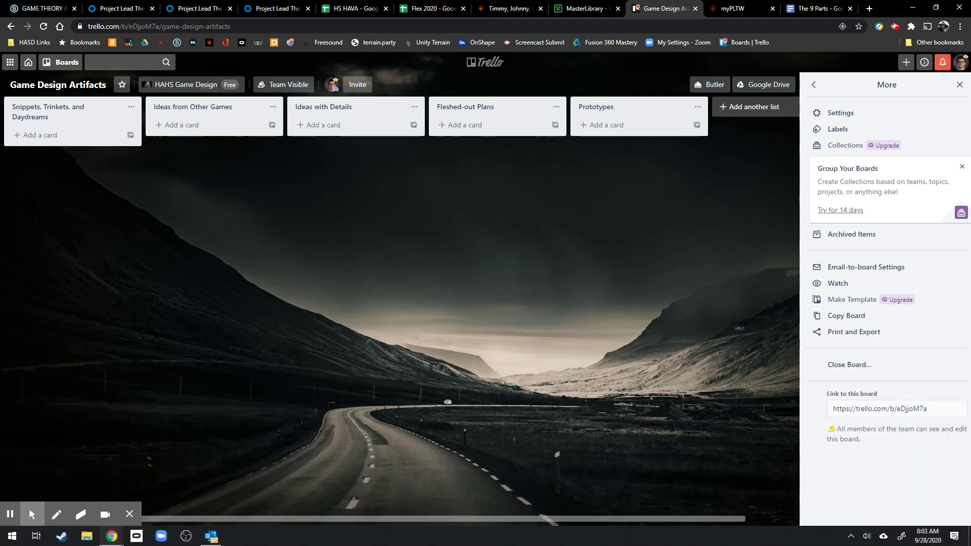
Try setting up a copy of the Game Design Artifacts board with the team set to (none), and cancel the copy
left_click(846, 316)
left_click(834, 404)
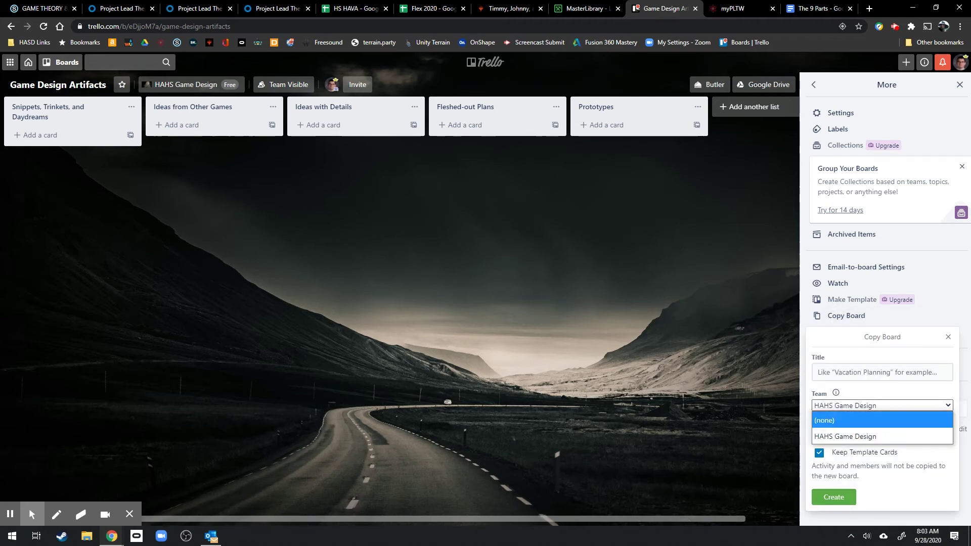
left_click(824, 420)
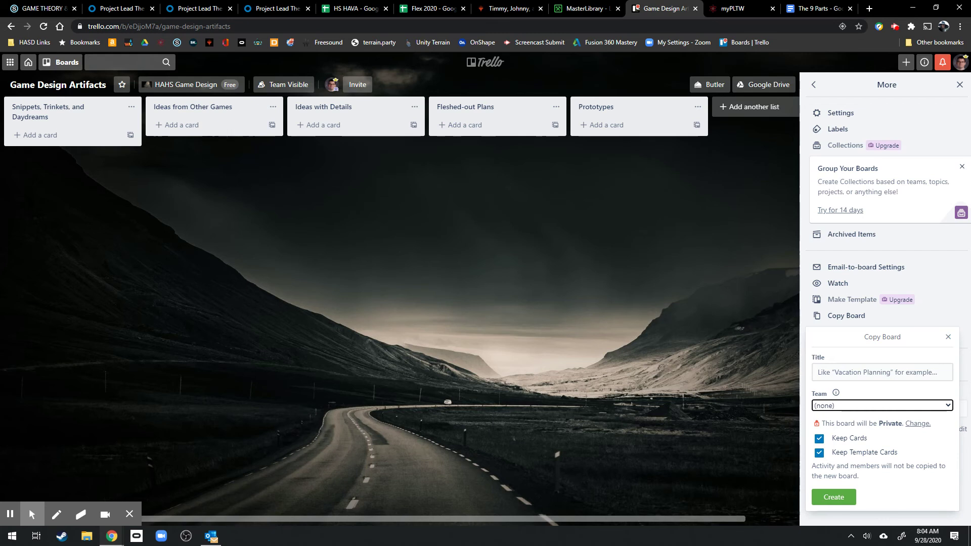
left_click(819, 405)
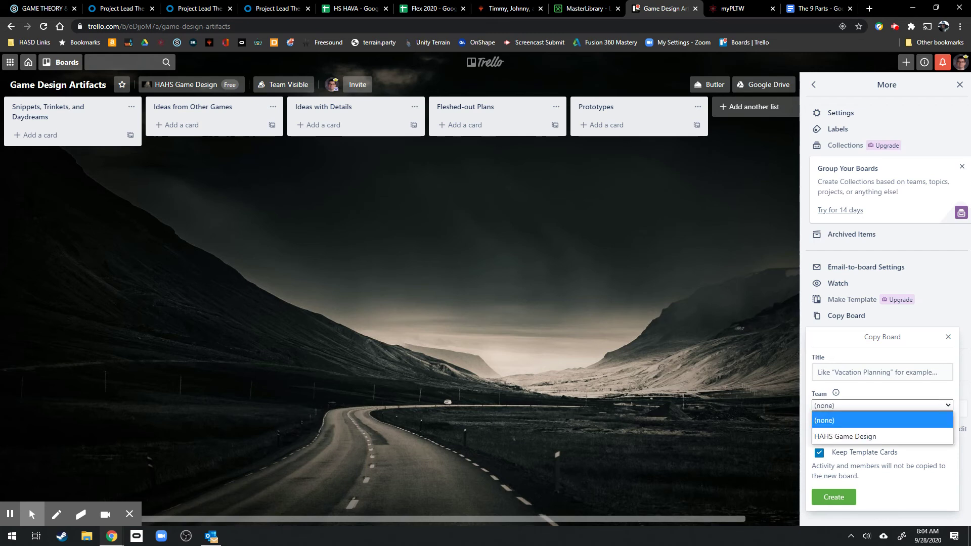
key("Escape")
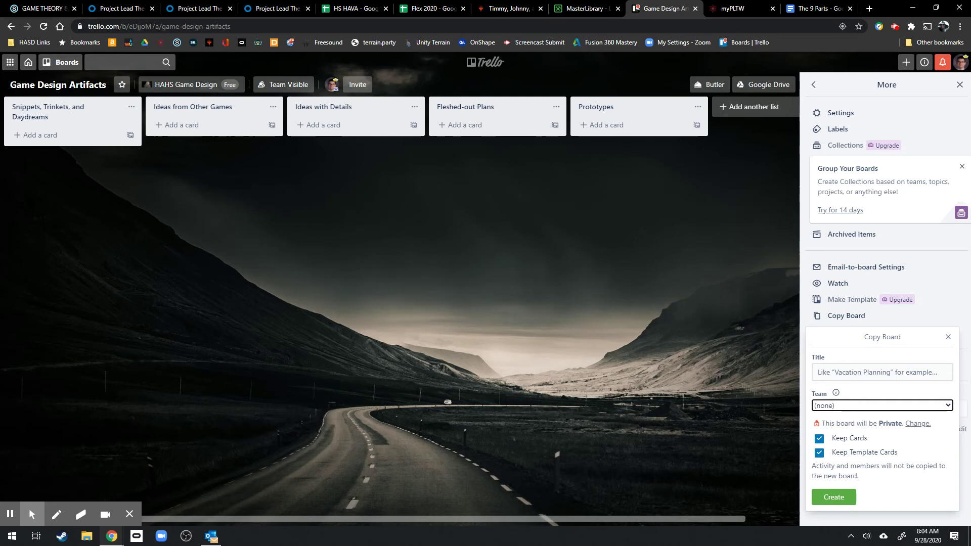
key("Escape")
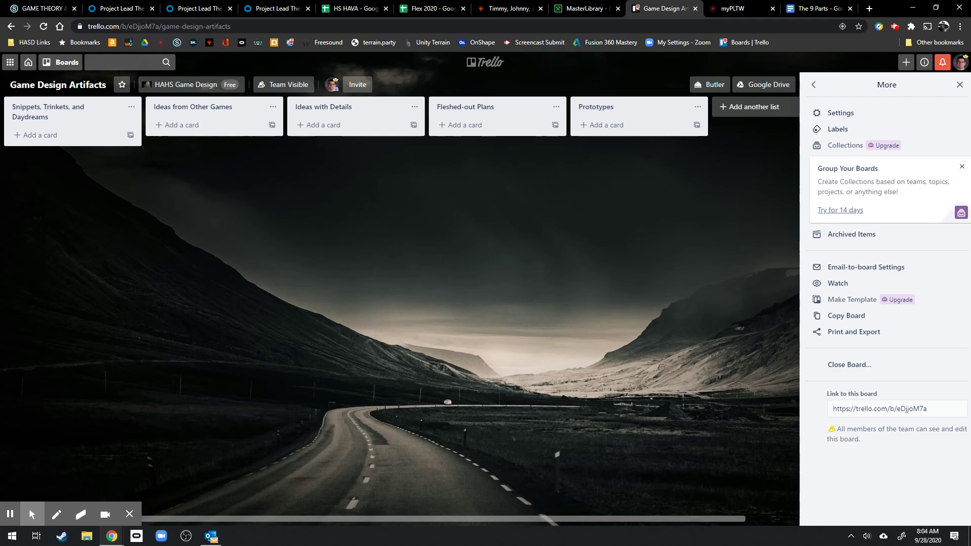
Open the Personal Design Artifacts board from the boards overview and show its board menu
left_click(28, 62)
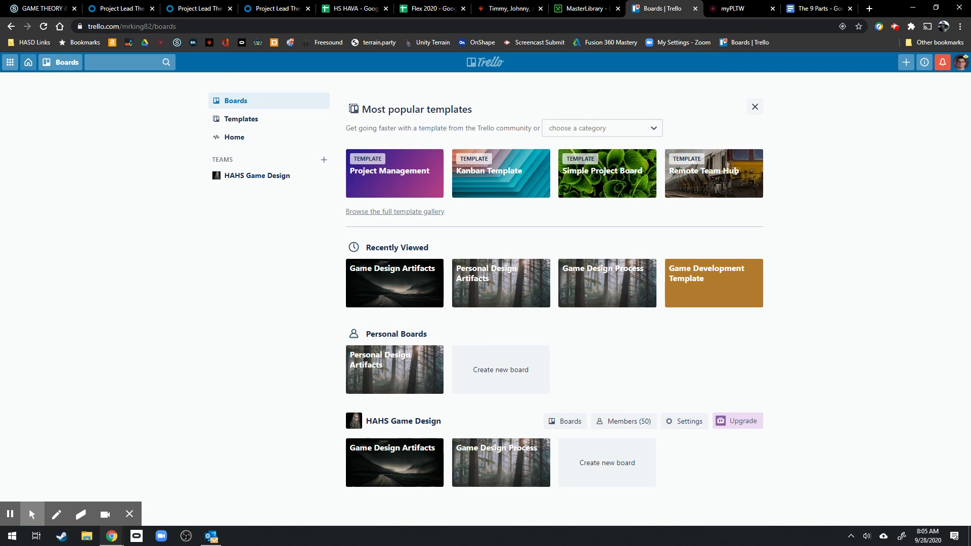
left_click(414, 372)
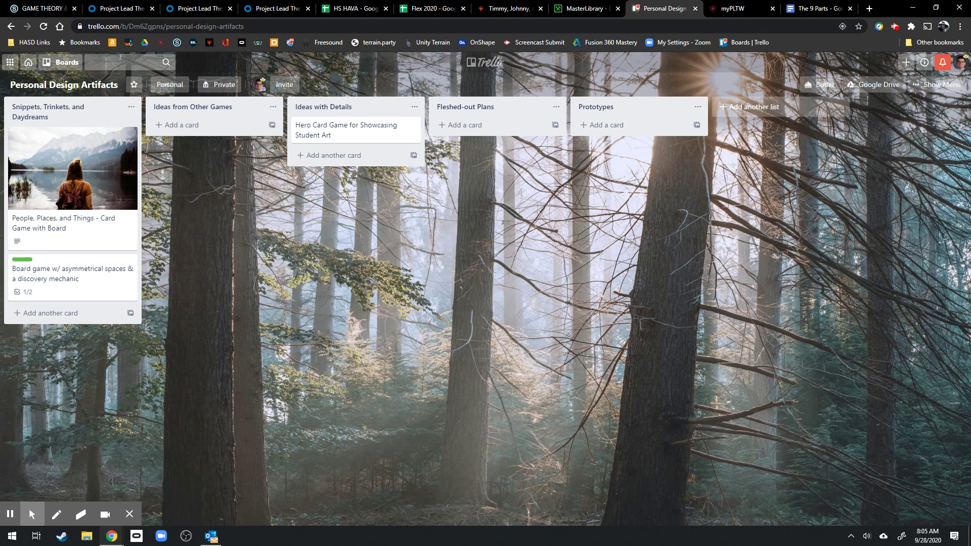
left_click(937, 85)
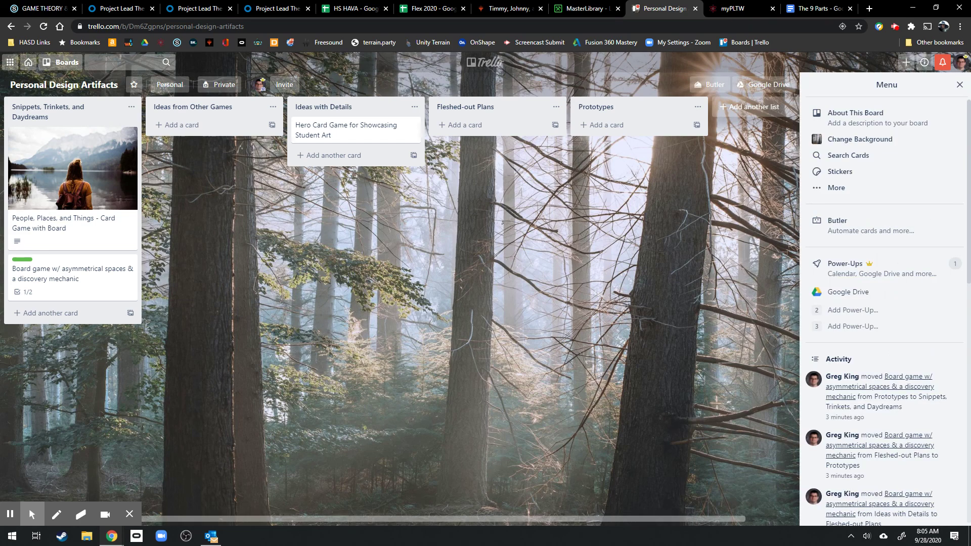
Browse the Unsplash photo backgrounds and the additional board options, and return to the main board menu
left_click(842, 141)
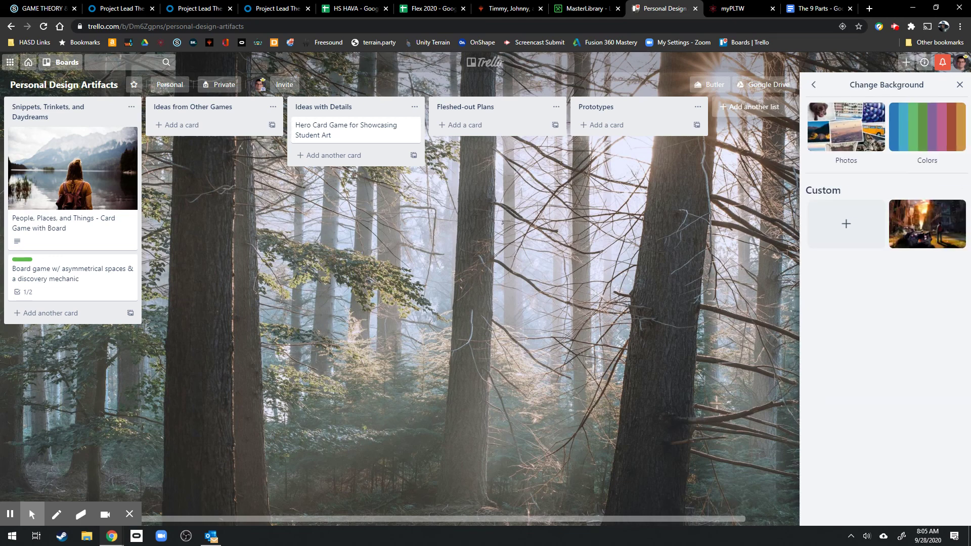
left_click(846, 126)
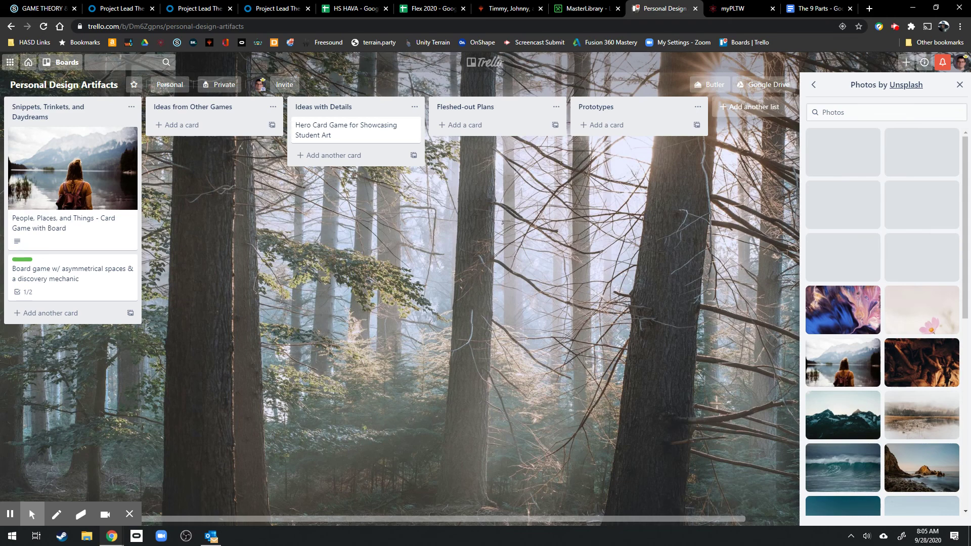
scroll(882, 314, "down", 4)
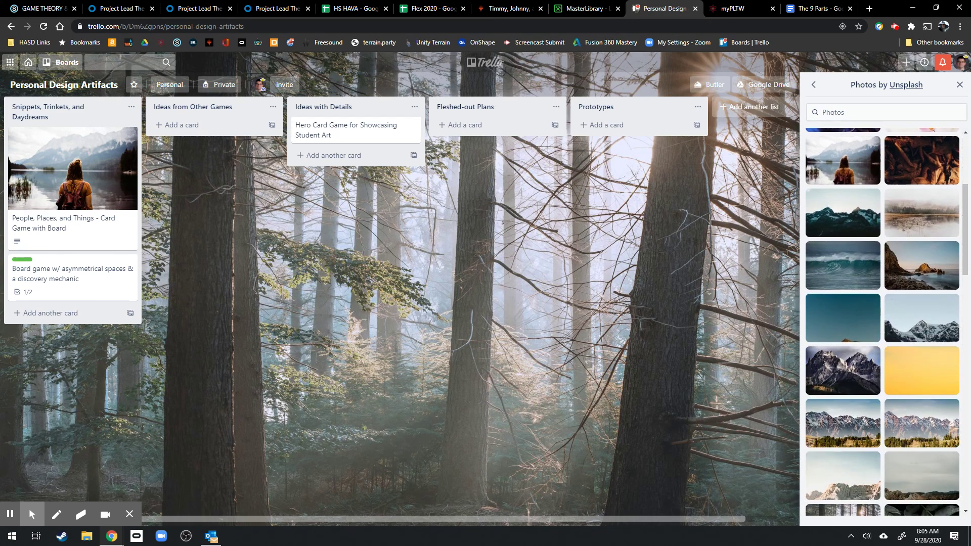
left_click(814, 84)
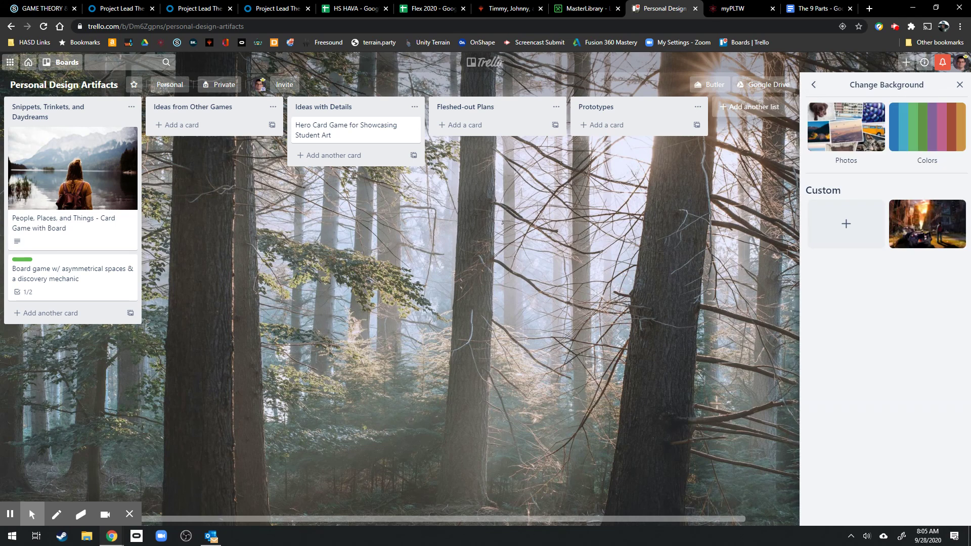
left_click(813, 84)
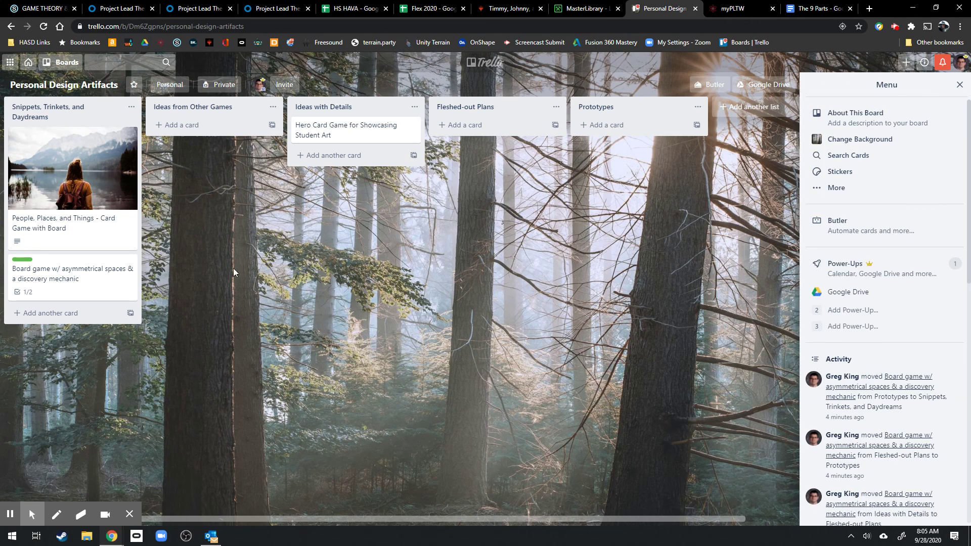
left_click(836, 188)
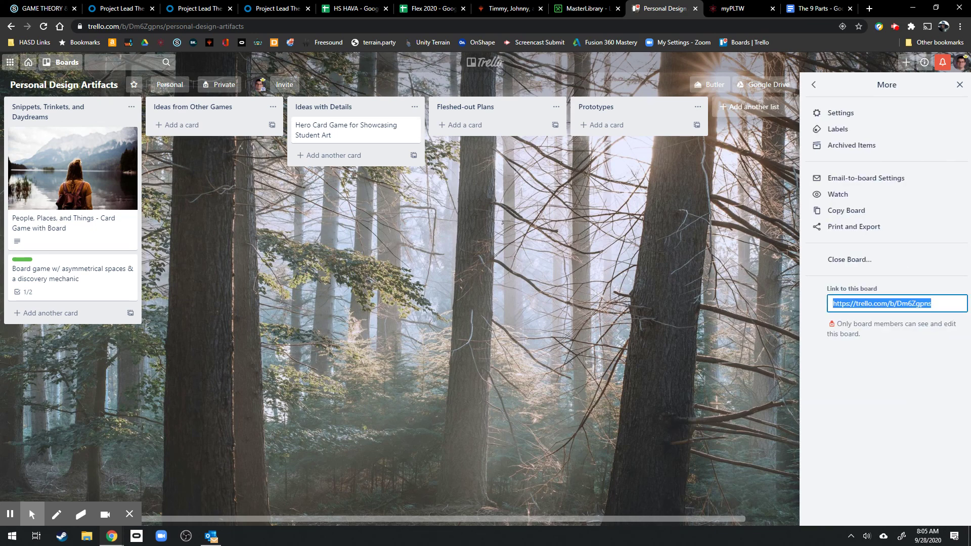
left_click(814, 84)
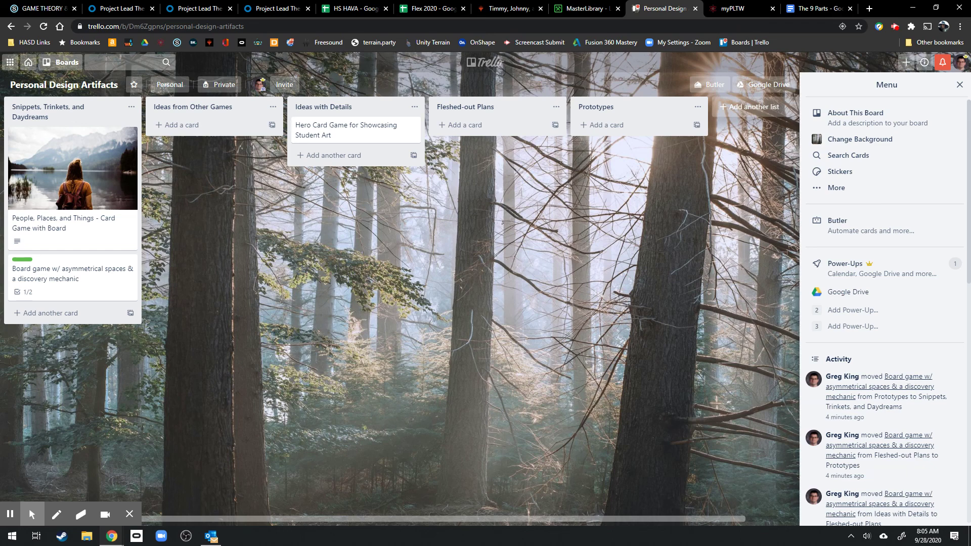
left_click(895, 26)
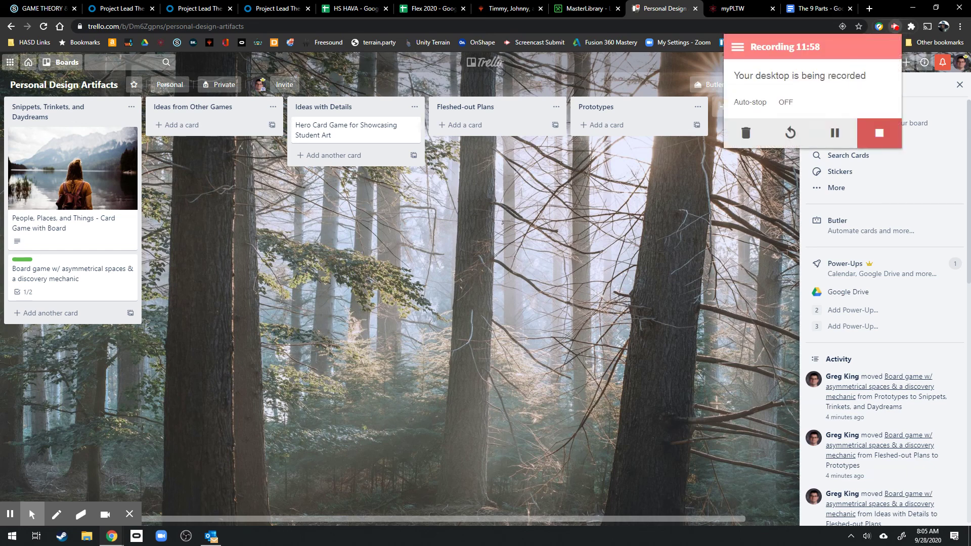